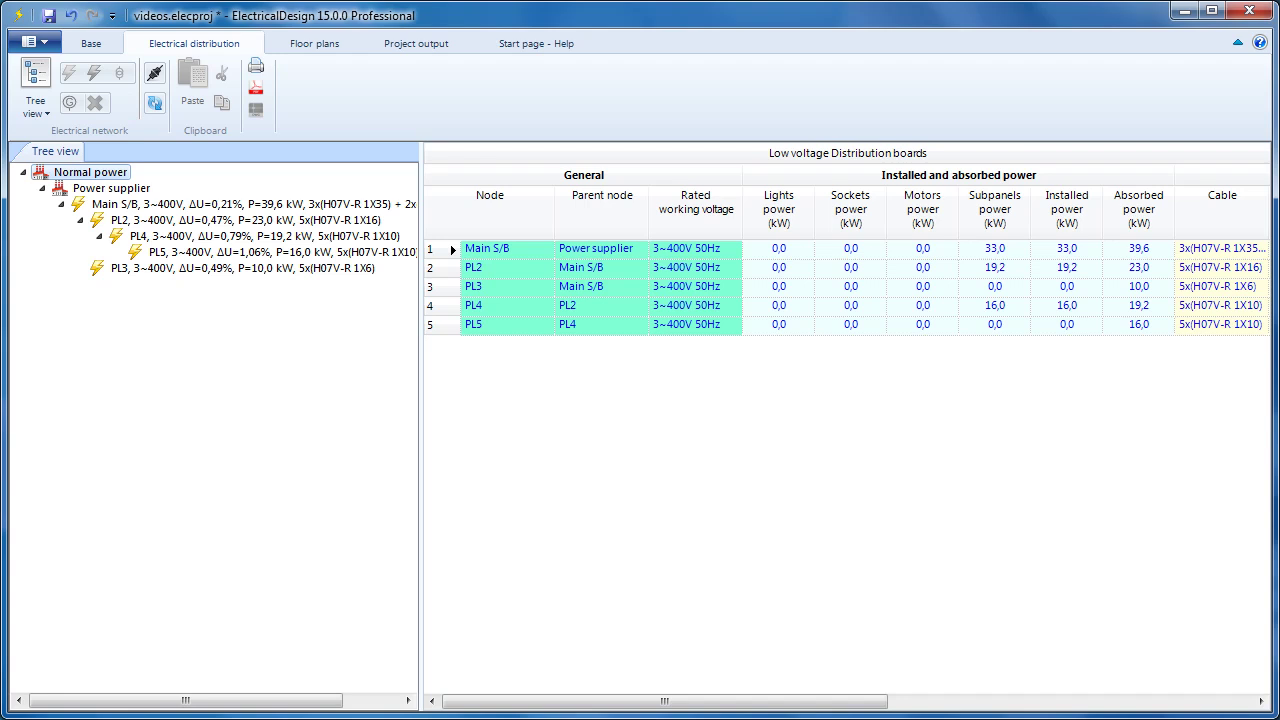
# Select switchboard PL5 in the tree and bring up its circuits table
pyautogui.click(246, 258)
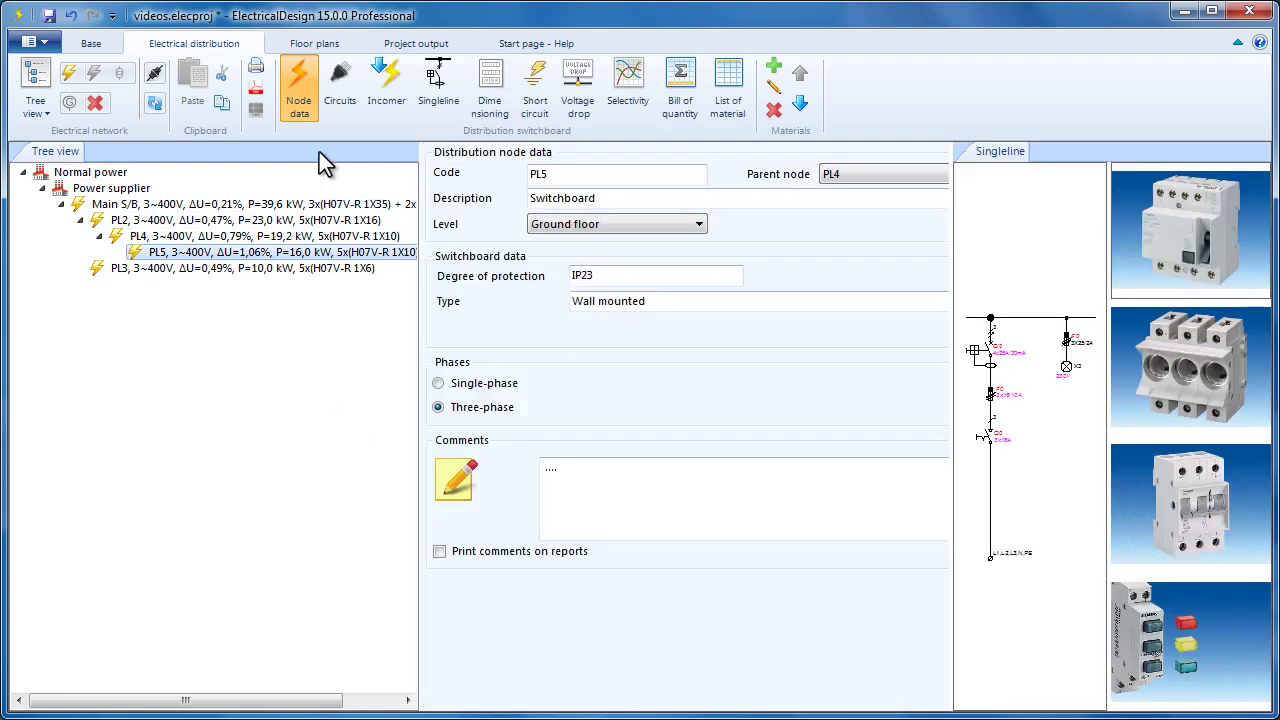
pyautogui.click(340, 95)
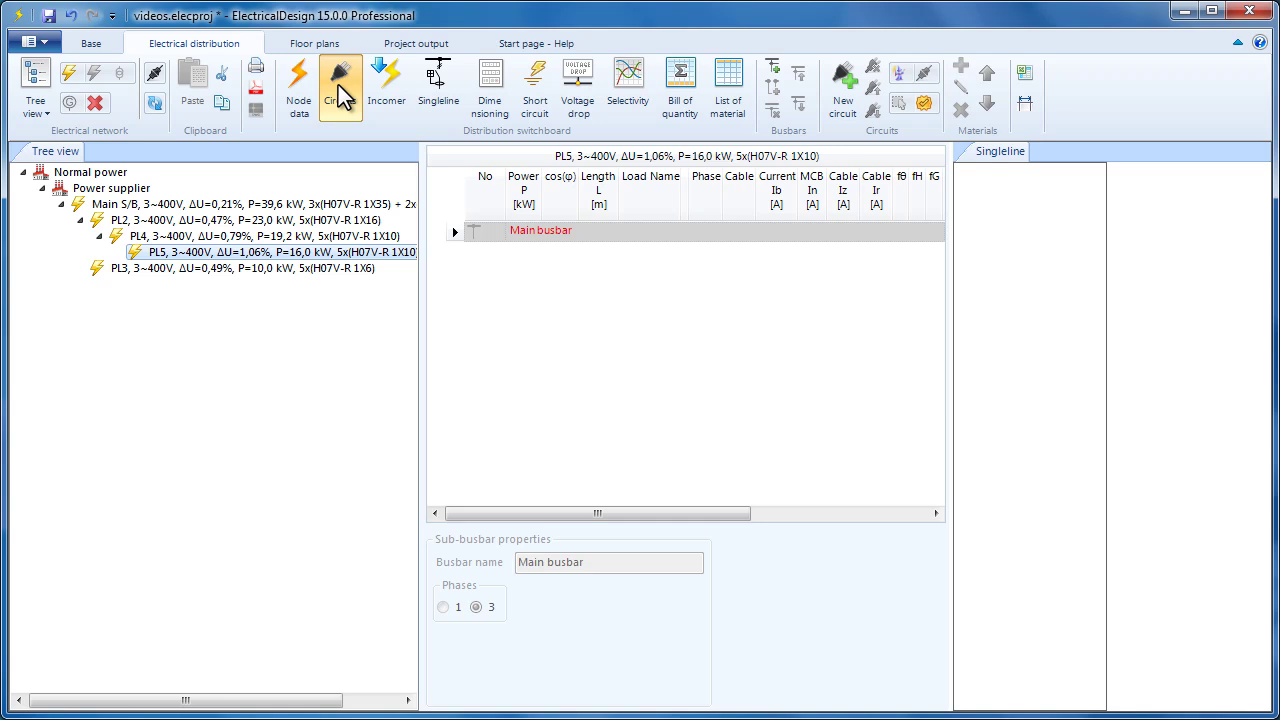
# Add PL5 lighting circuit 1 (1.00 kW, 15 m, 10 A MCB) and check the Incomer
pyautogui.click(843, 110)
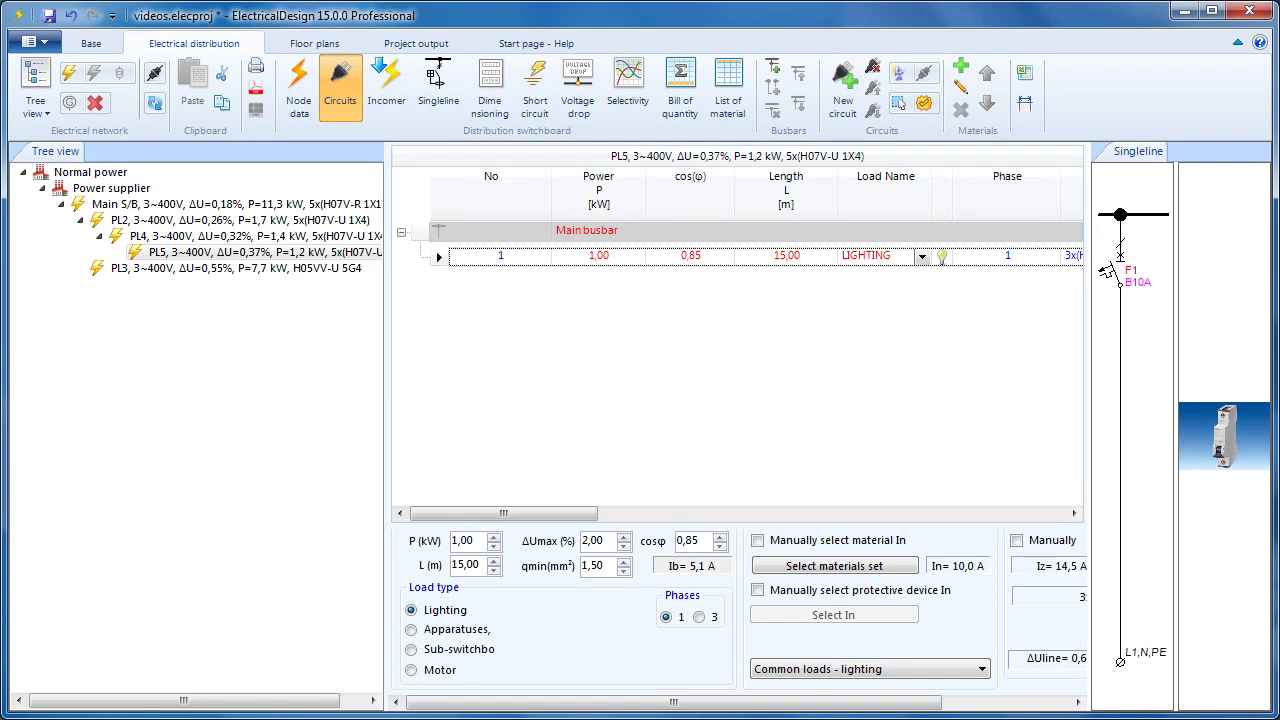
pyautogui.click(380, 90)
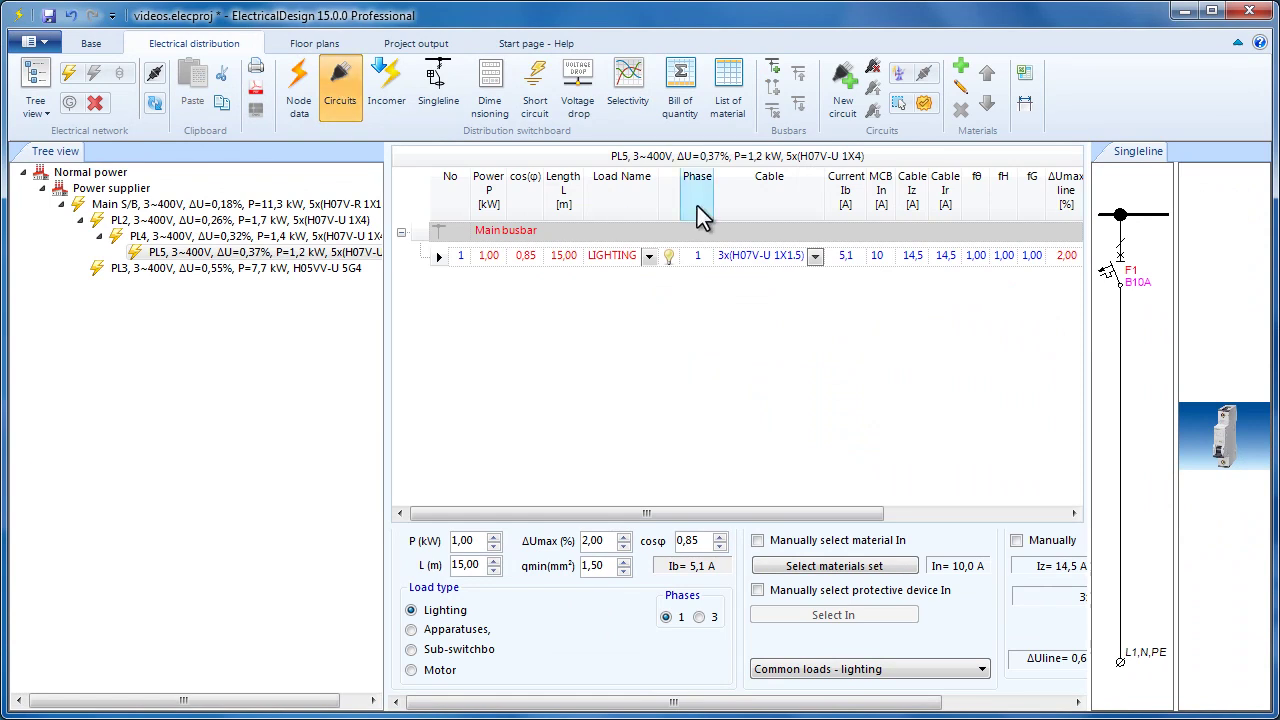
# Add circuit 2 with Apparatuses load type, named 'Sockets'
pyautogui.click(845, 100)
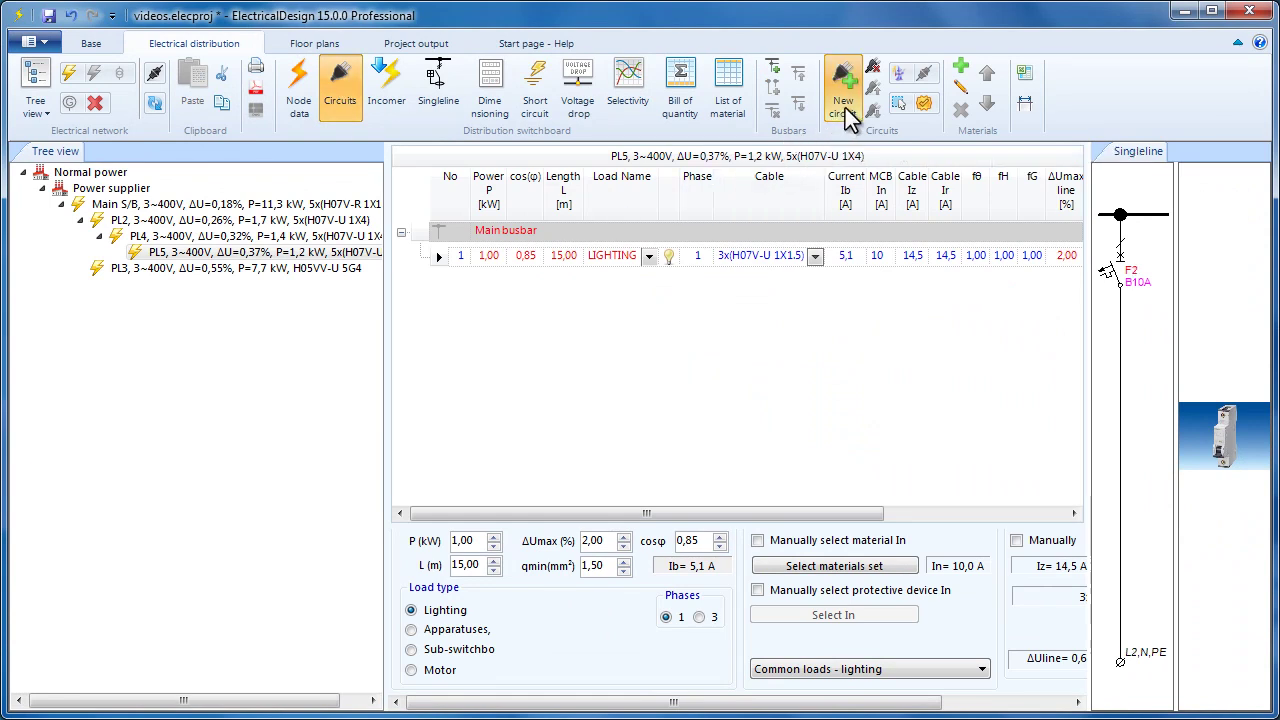
pyautogui.click(437, 630)
pyautogui.click(891, 276)
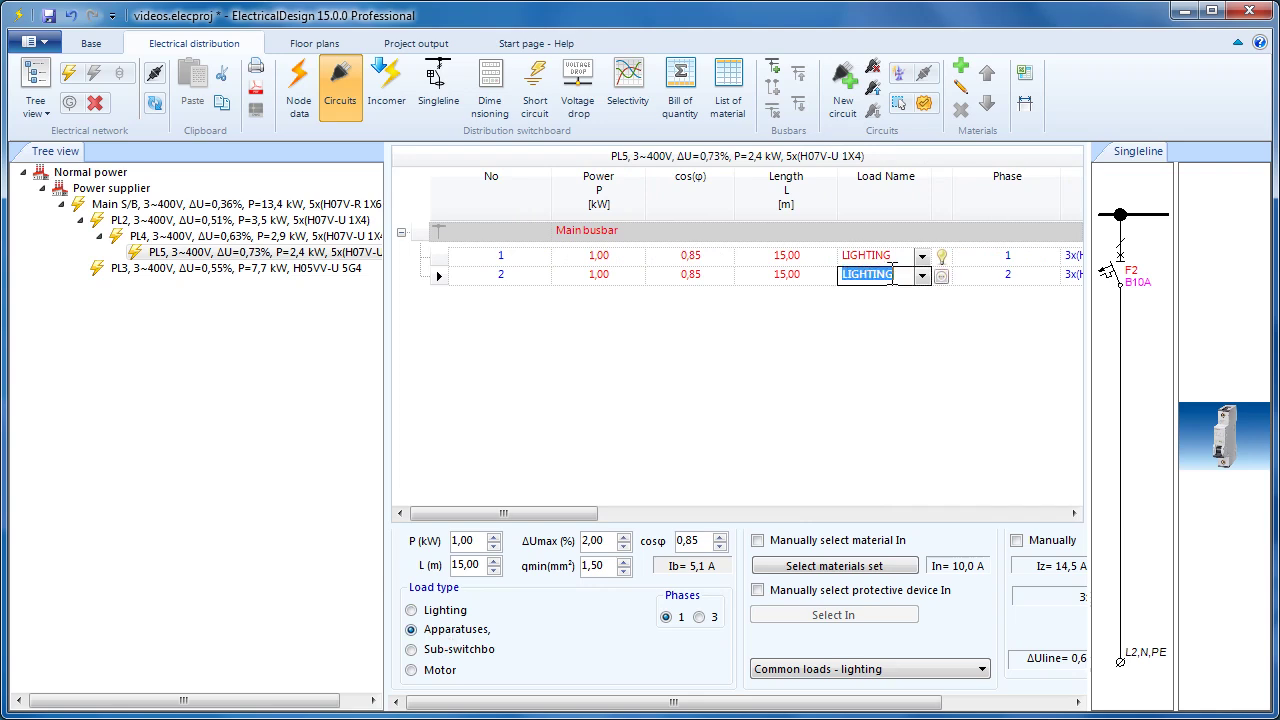
pyautogui.write('Sockets')
pyautogui.press('Return')
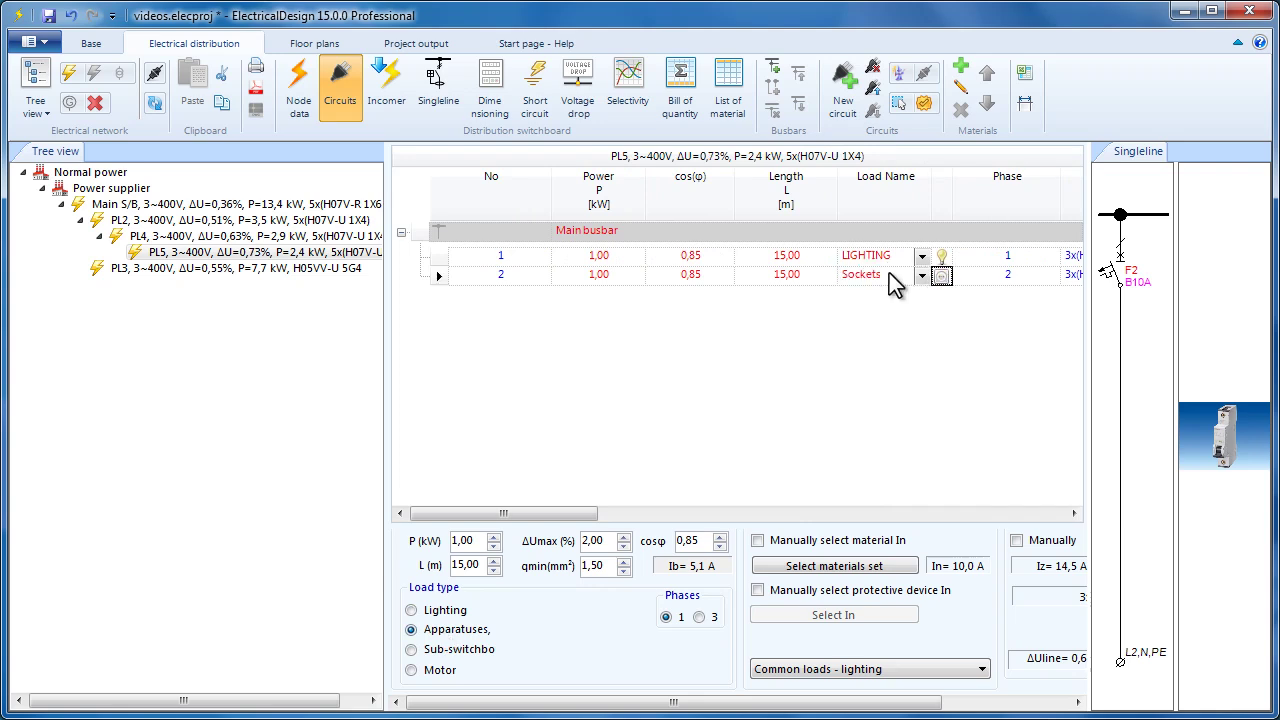
# Add motor circuit 3 named 'Motors', then a fourth lighting circuit
pyautogui.click(845, 98)
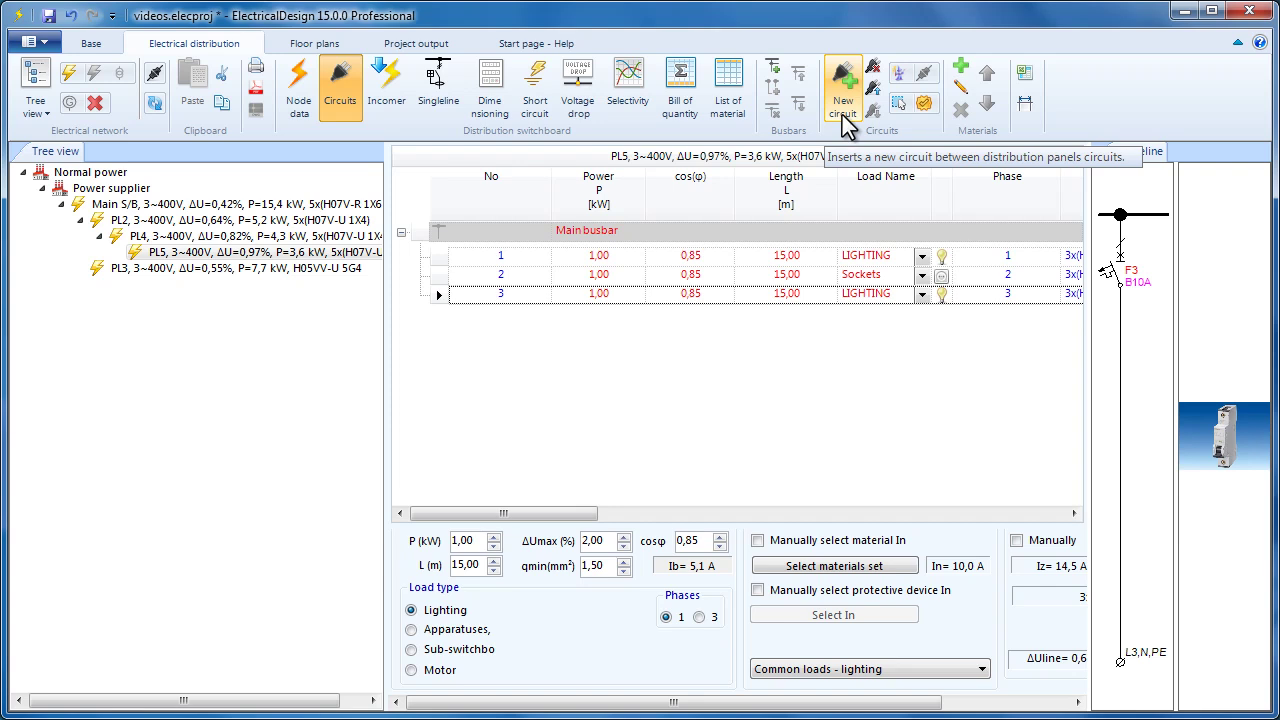
pyautogui.click(446, 674)
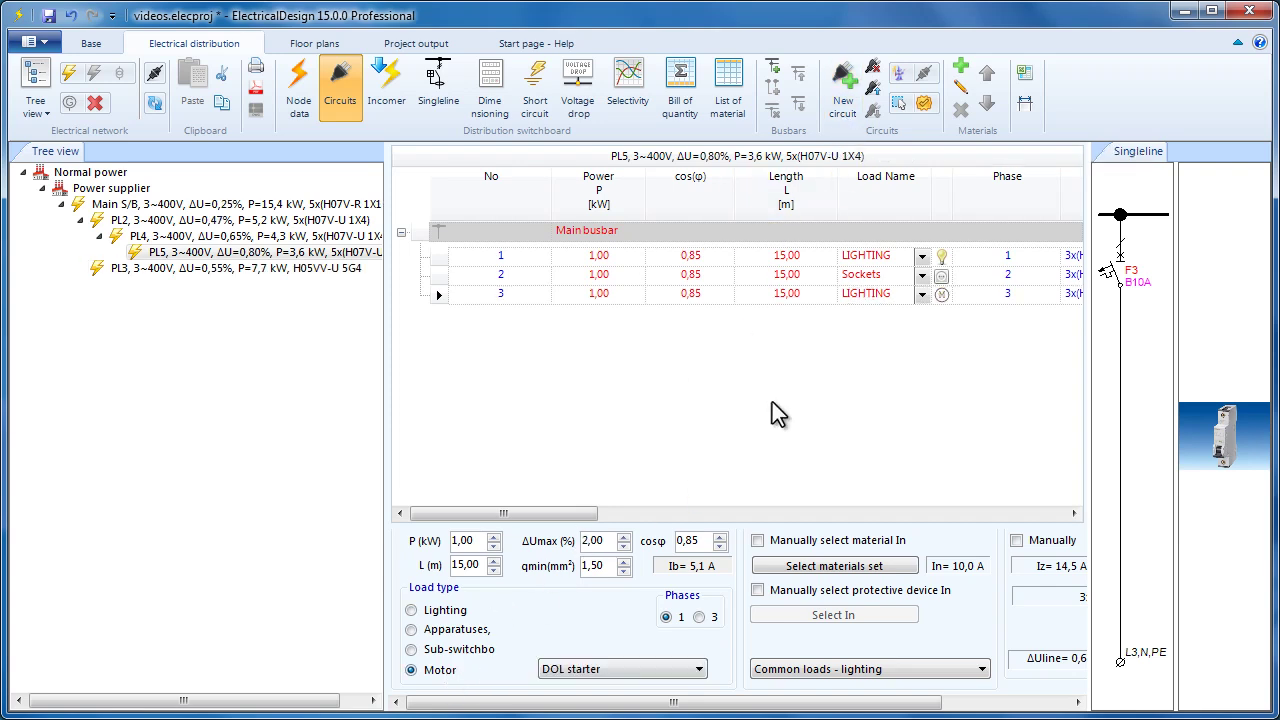
pyautogui.click(895, 298)
pyautogui.write('Motors')
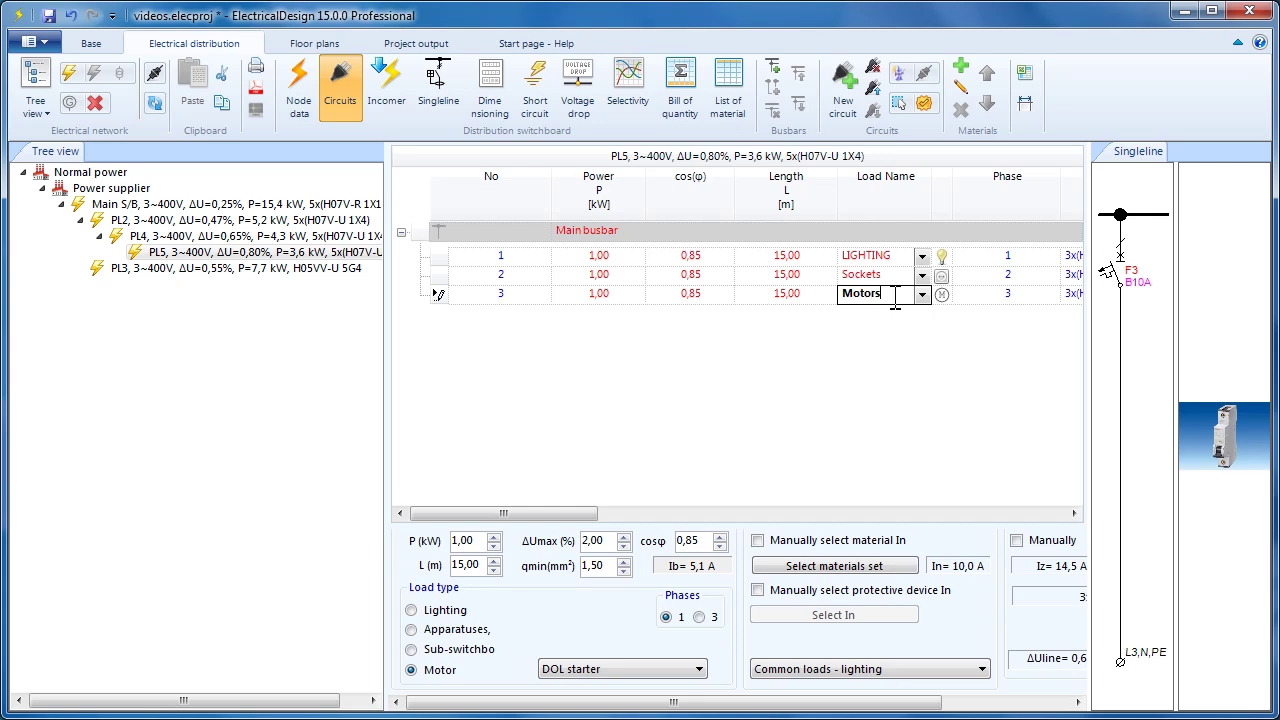
pyautogui.click(845, 86)
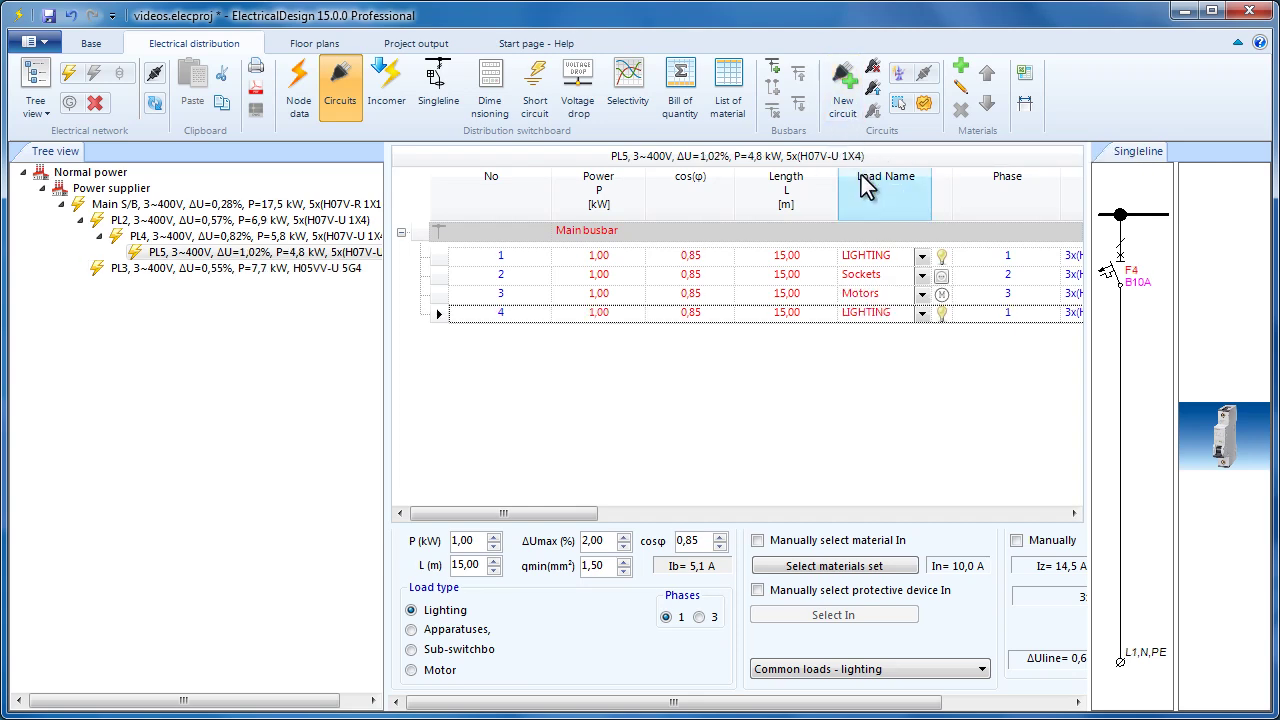
# Review PL5's incoming supply and cable data in the Incomer view
pyautogui.click(389, 95)
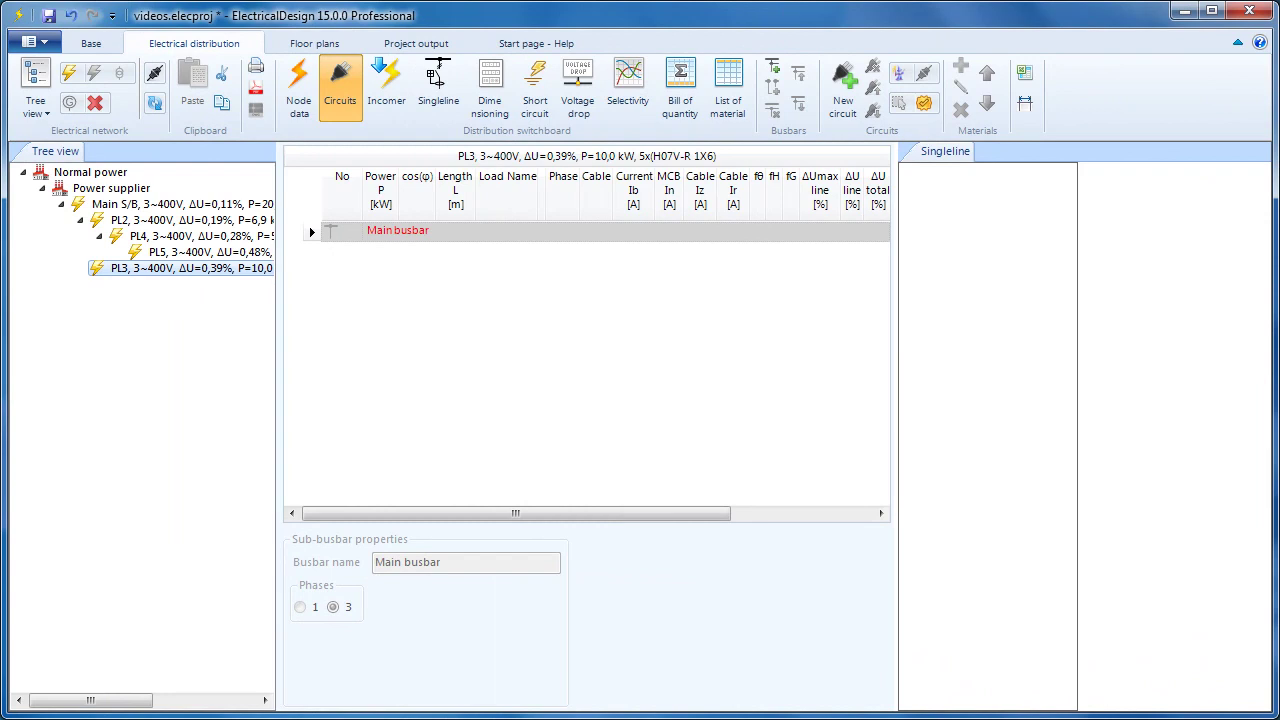
# In the quick loads wizard, set Lighting to quantity 4 at 0,10 kW
pyautogui.click(898, 80)
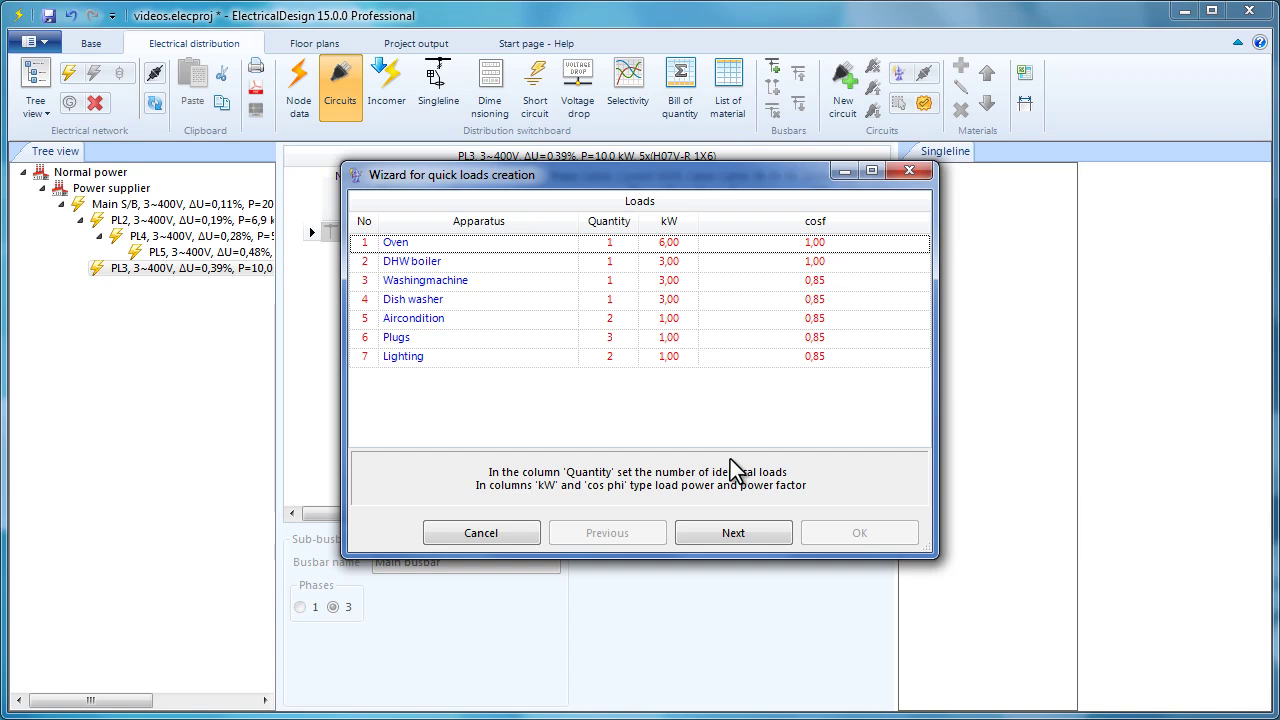
pyautogui.click(618, 360)
pyautogui.write('4')
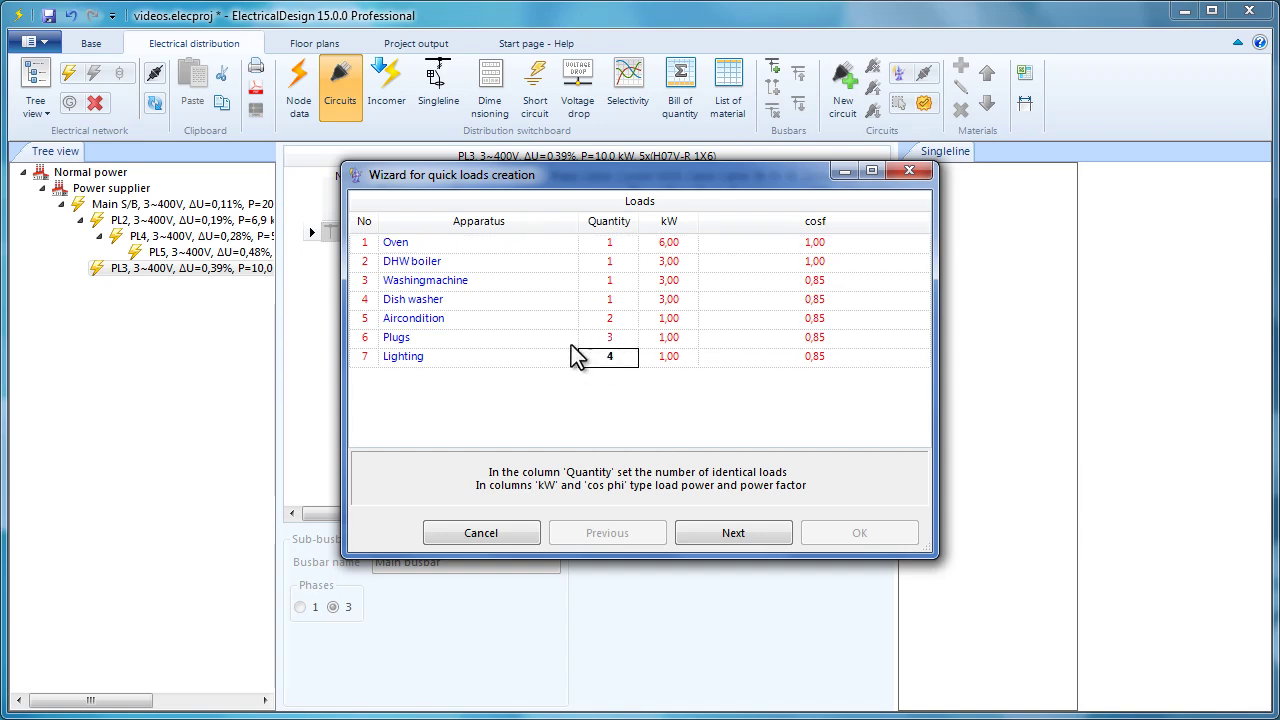
pyautogui.click(559, 343)
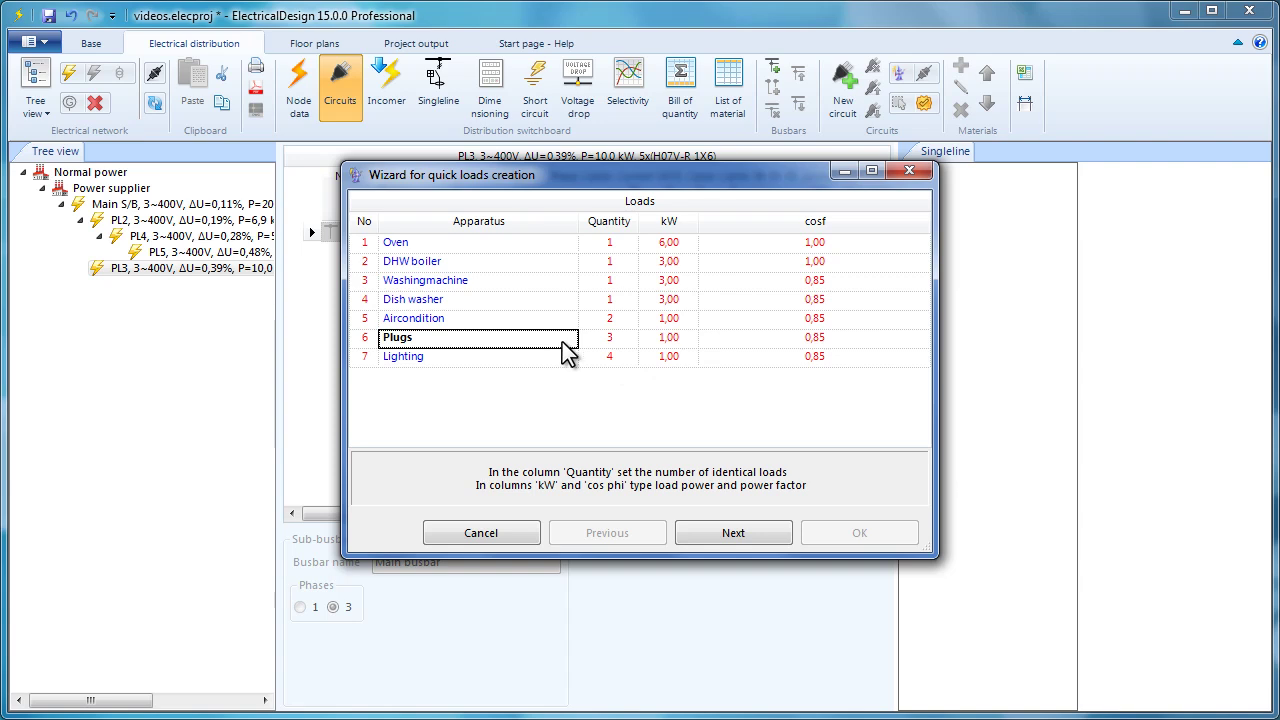
pyautogui.click(688, 358)
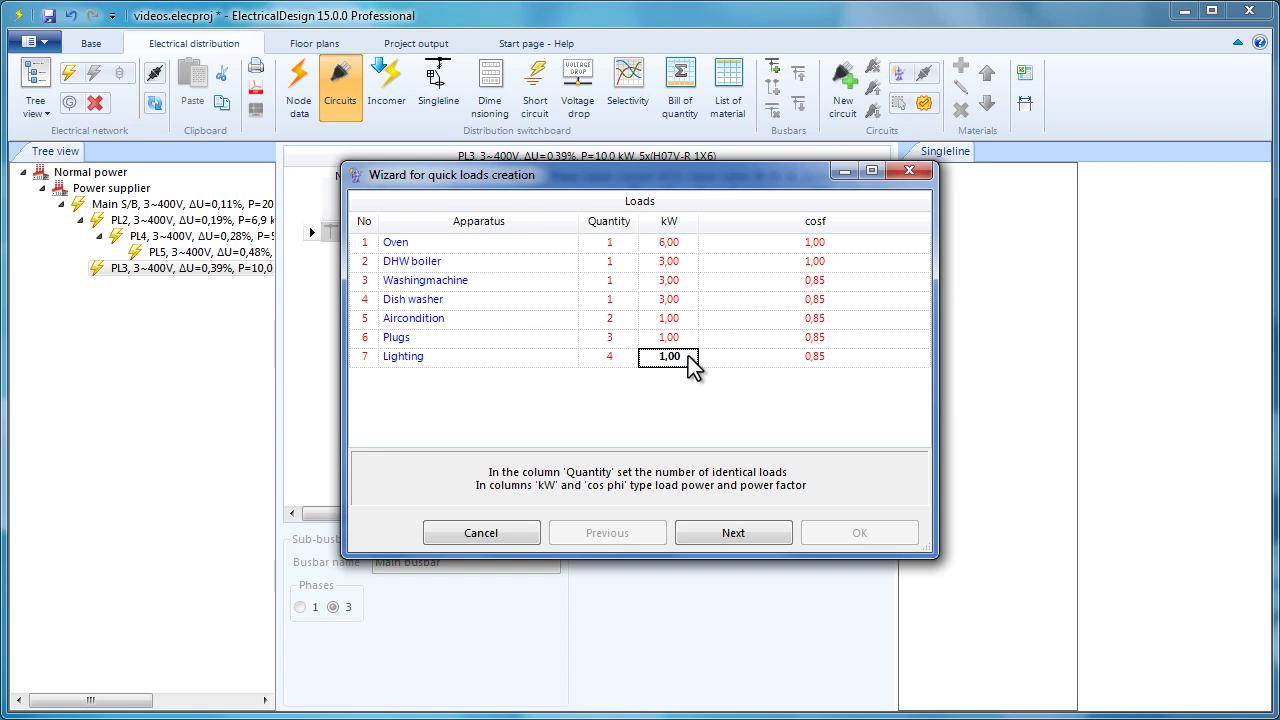
pyautogui.write('0,1')
pyautogui.press('Tab')
# Choose three phases with H05VV (NYM) supply cable and H07V outgoing cables
pyautogui.click(745, 543)
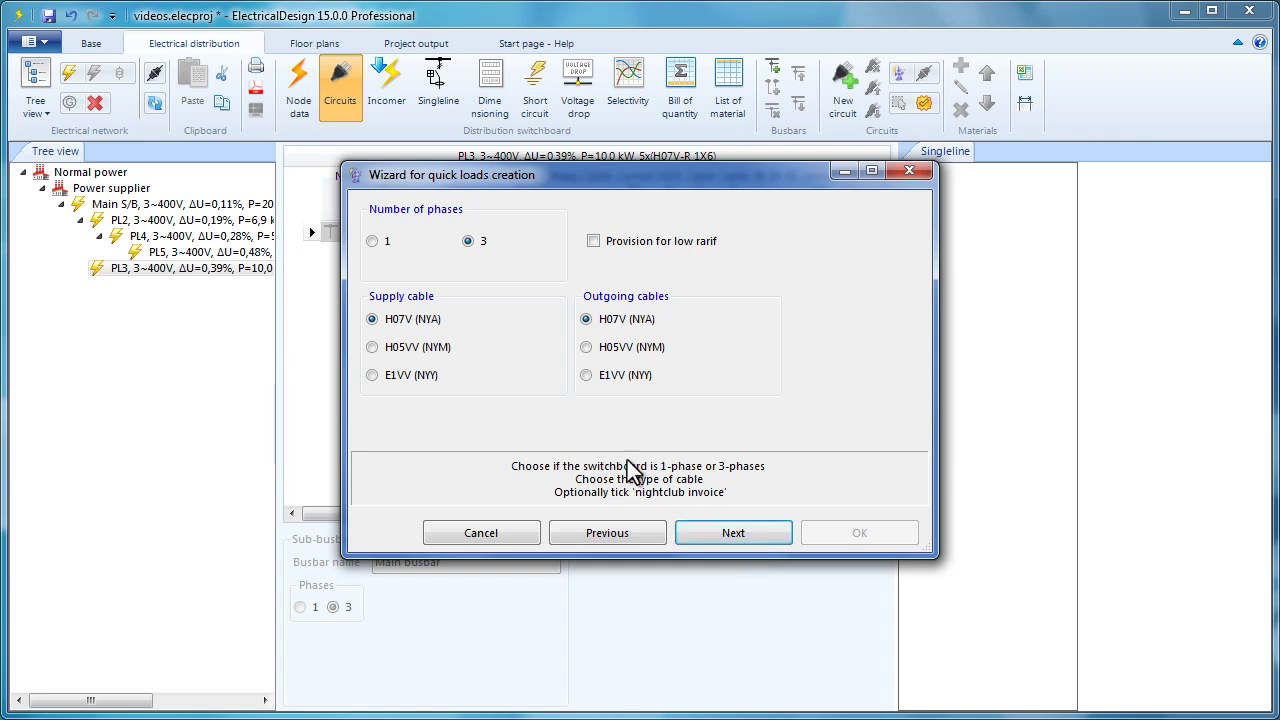
pyautogui.click(438, 350)
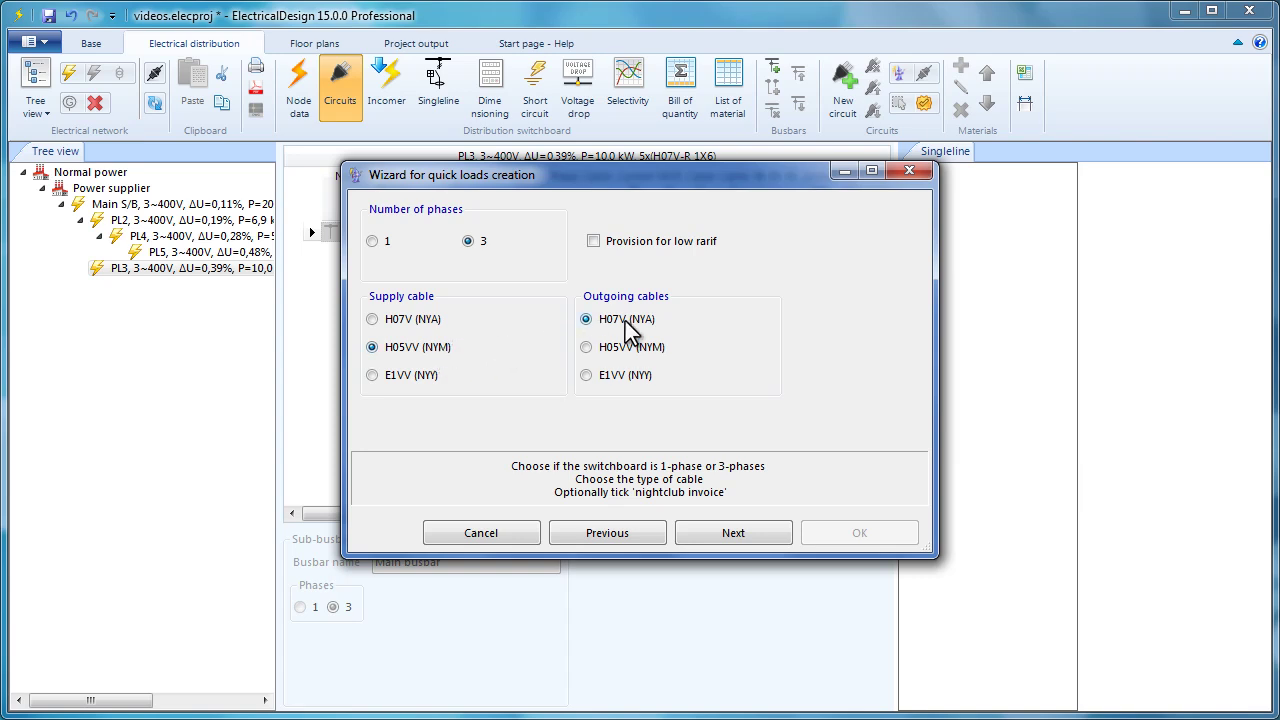
pyautogui.click(731, 534)
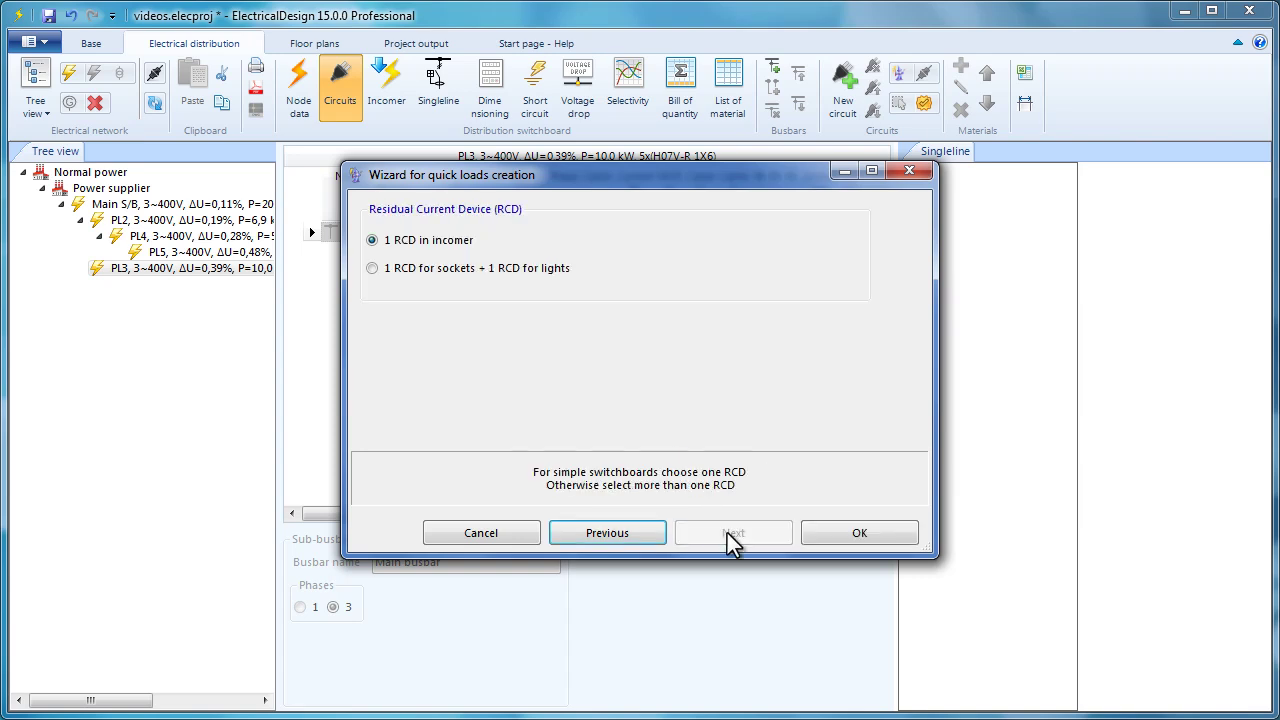
# Create PL3's 13 loads, then review its incomer power and sockets simultaneity value
pyautogui.click(847, 534)
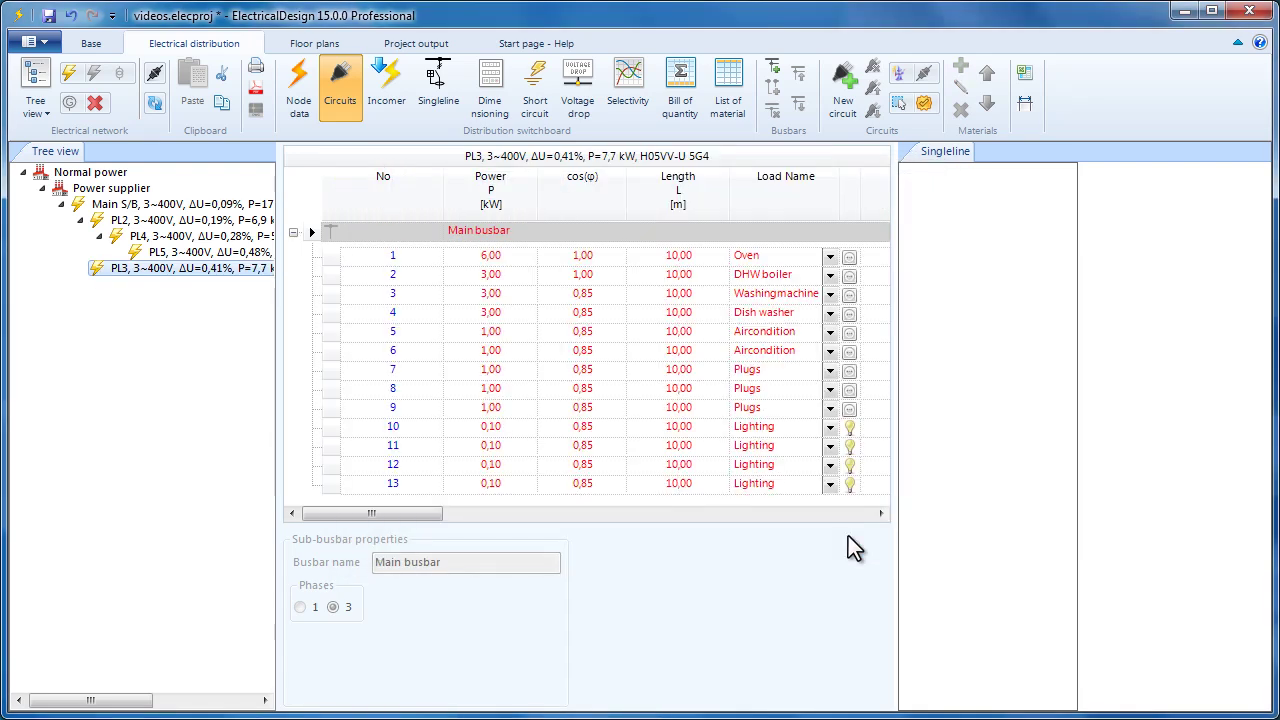
pyautogui.click(386, 100)
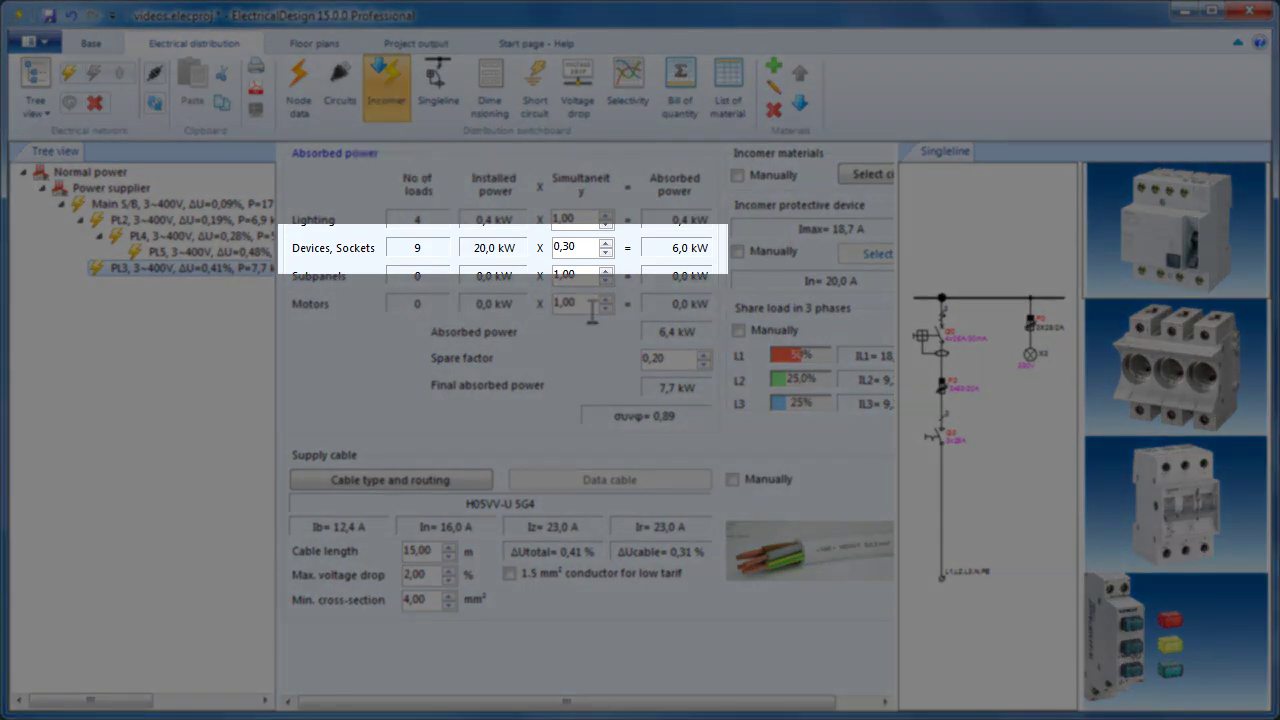
pyautogui.click(584, 248)
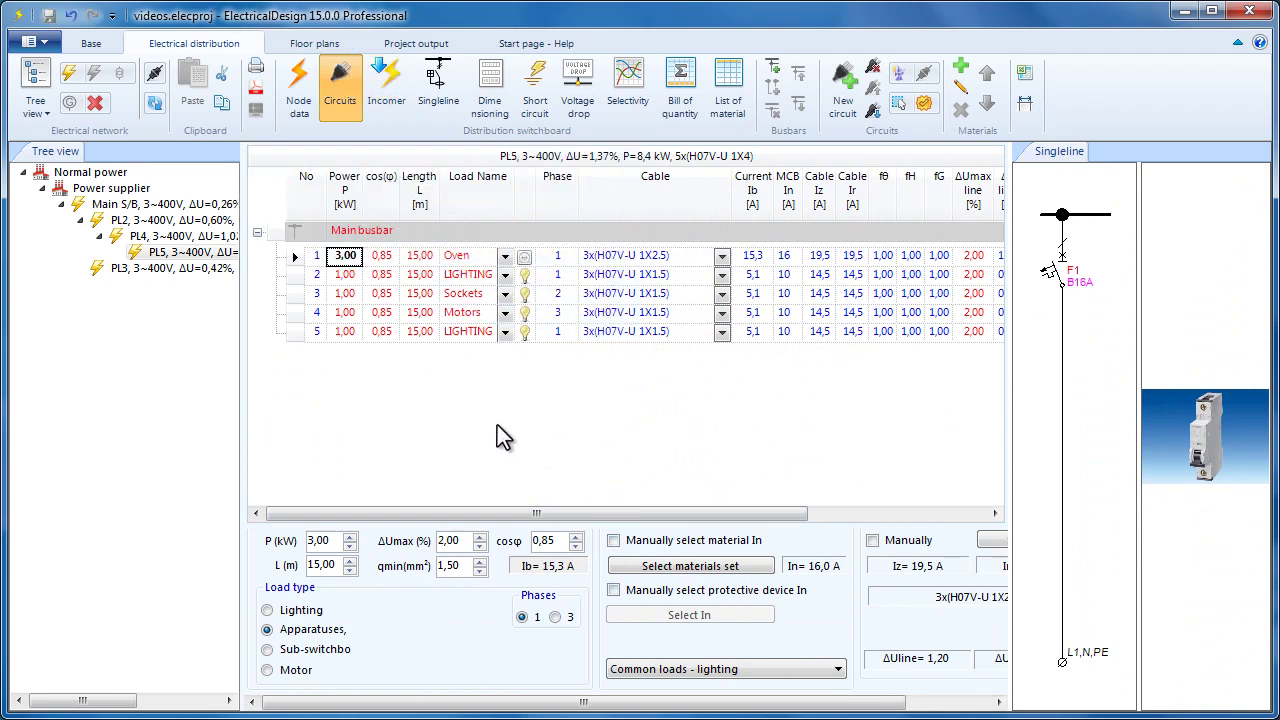
# Step the Oven's P (kW) up to 7,80 kW and set its Phases to 3
pyautogui.click(349, 536)
pyautogui.click(349, 536)
pyautogui.click(349, 536)
pyautogui.click(349, 536)
pyautogui.click(349, 536)
pyautogui.click(349, 536)
pyautogui.click(349, 536)
pyautogui.click(349, 536)
pyautogui.click(349, 536)
pyautogui.click(349, 536)
pyautogui.click(349, 536)
pyautogui.click(349, 536)
pyautogui.click(349, 536)
pyautogui.click(349, 536)
pyautogui.click(349, 536)
pyautogui.click(349, 536)
pyautogui.click(349, 536)
pyautogui.click(349, 536)
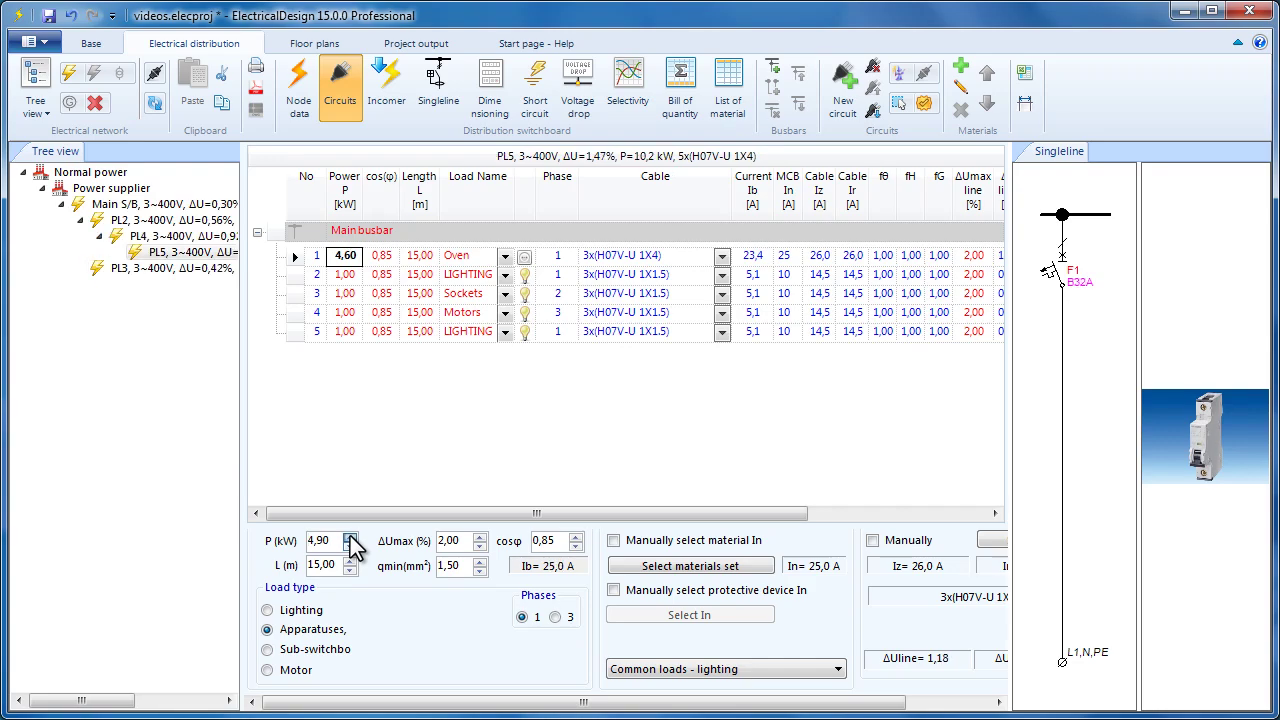
pyautogui.click(349, 537)
pyautogui.click(349, 537)
pyautogui.click(349, 537)
pyautogui.click(349, 537)
pyautogui.click(349, 537)
pyautogui.click(349, 537)
pyautogui.click(349, 537)
pyautogui.click(349, 537)
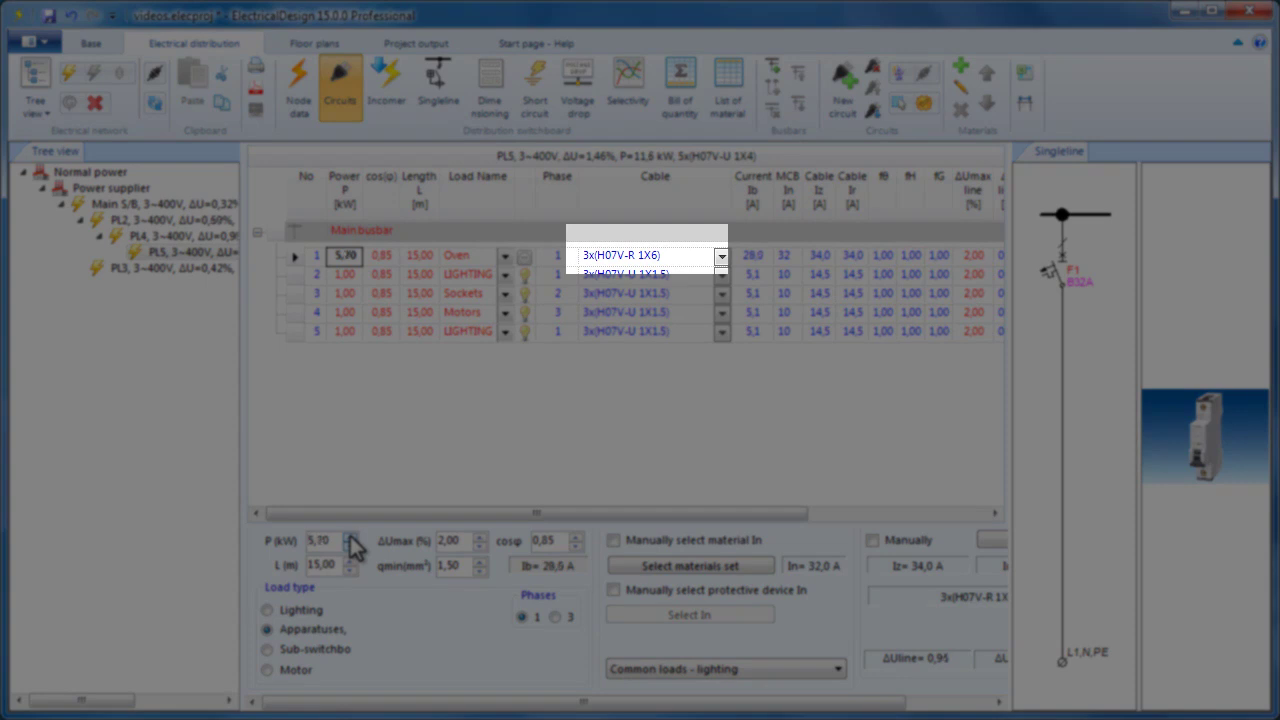
pyautogui.click(349, 537)
pyautogui.click(349, 537)
pyautogui.click(349, 537)
pyautogui.click(349, 537)
pyautogui.click(349, 537)
pyautogui.click(349, 537)
pyautogui.click(349, 537)
pyautogui.click(349, 537)
pyautogui.click(349, 537)
pyautogui.click(349, 537)
pyautogui.click(349, 537)
pyautogui.click(349, 537)
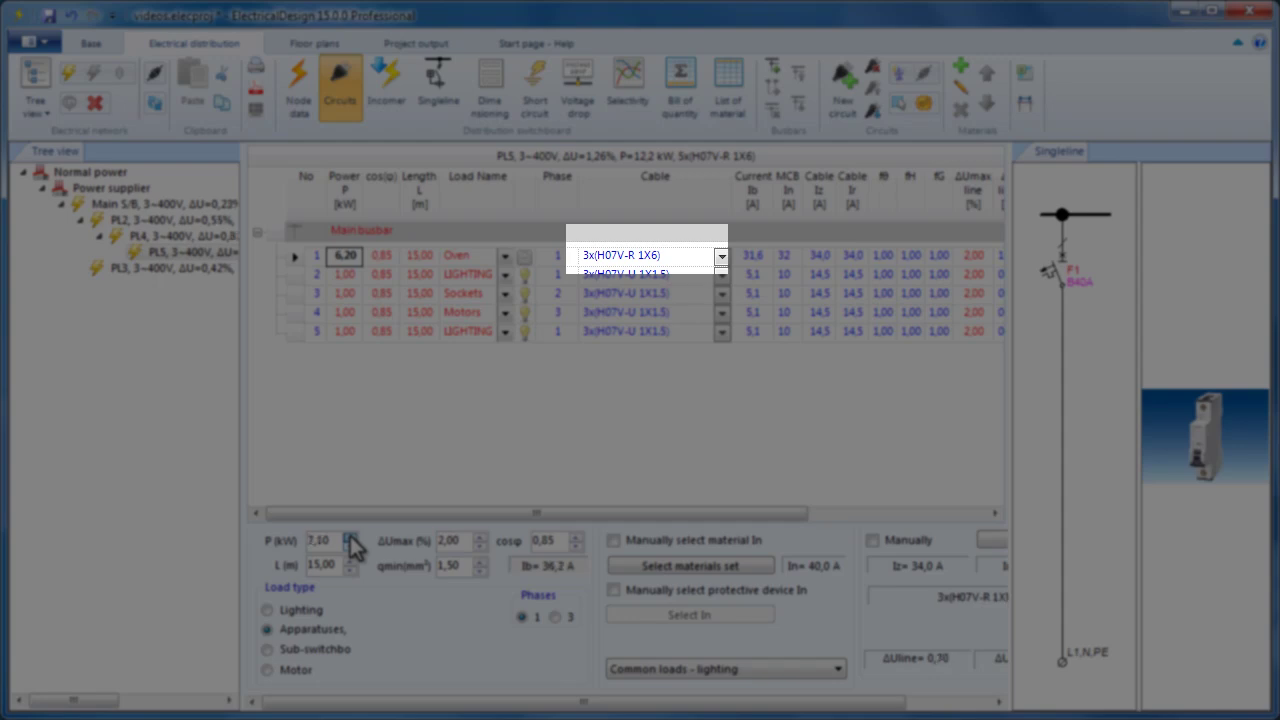
pyautogui.click(349, 537)
pyautogui.click(349, 537)
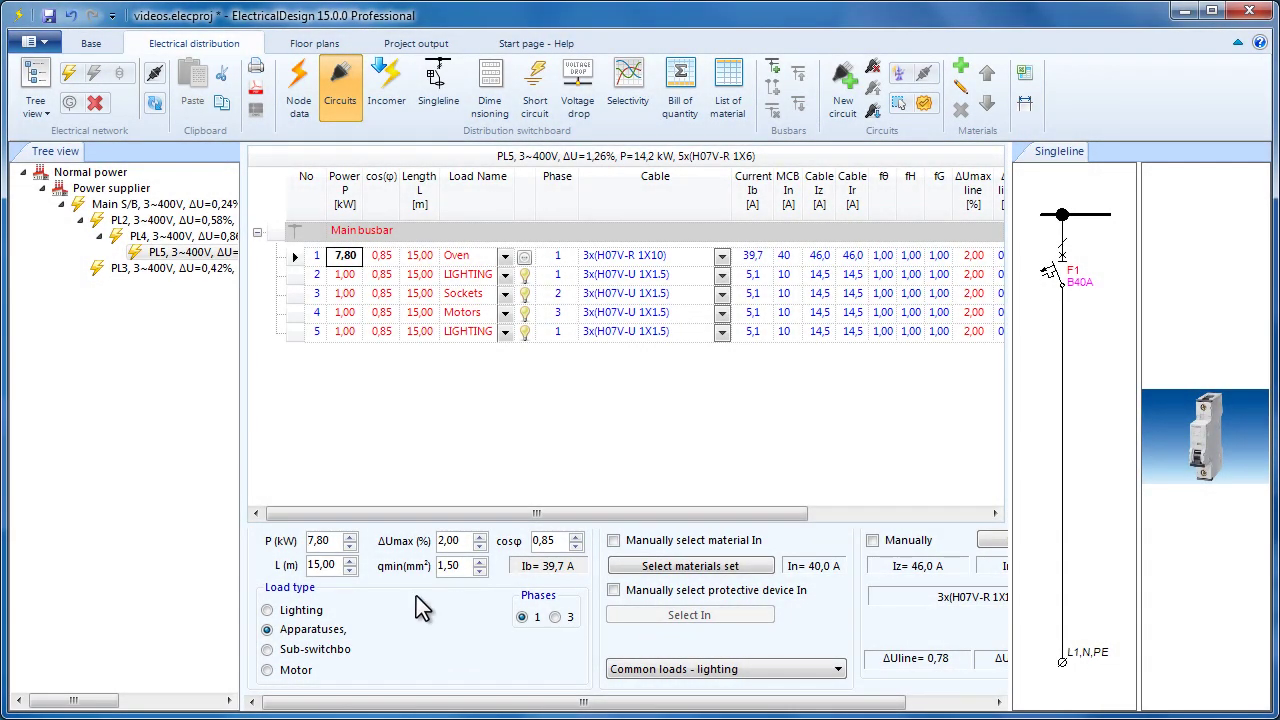
pyautogui.click(556, 617)
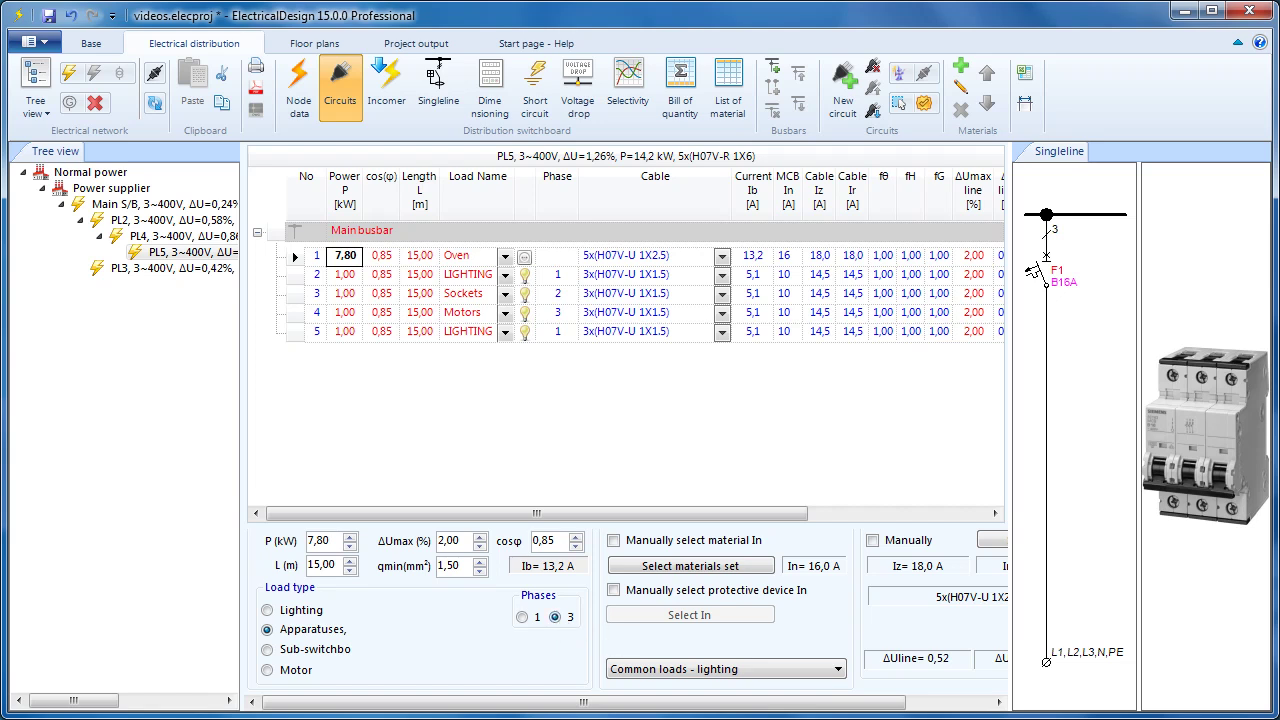
# Change the Oven cable to five-core H05VV-U, H05VV-R (NYM), giving H05VV-U 5G2.5
pyautogui.moveTo(776, 703); pyautogui.dragTo(860, 703)
pyautogui.click(955, 545)
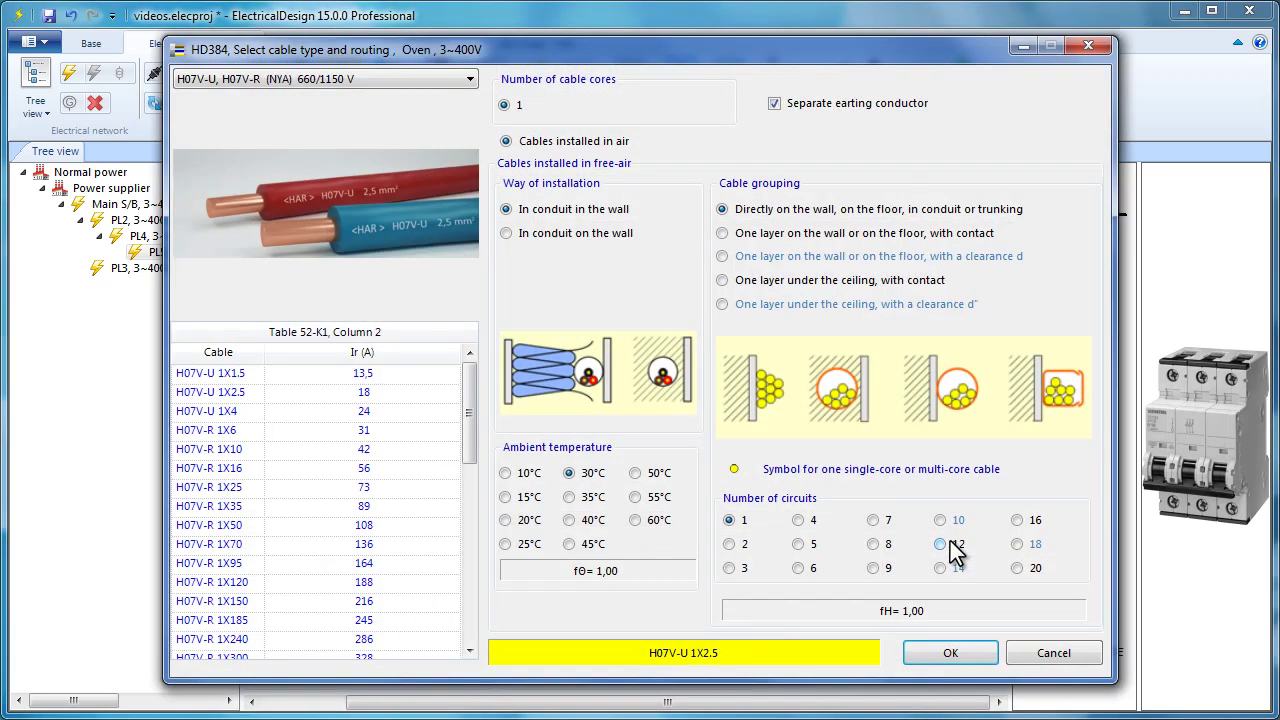
pyautogui.click(343, 80)
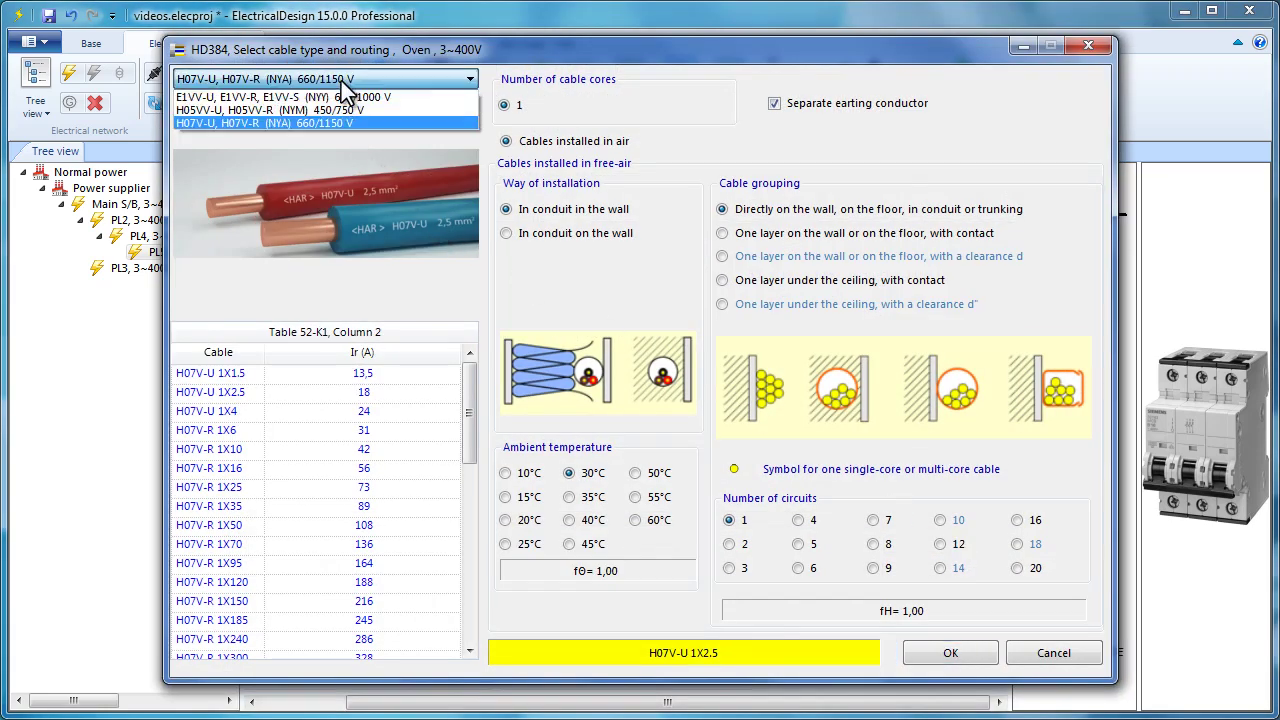
pyautogui.click(340, 110)
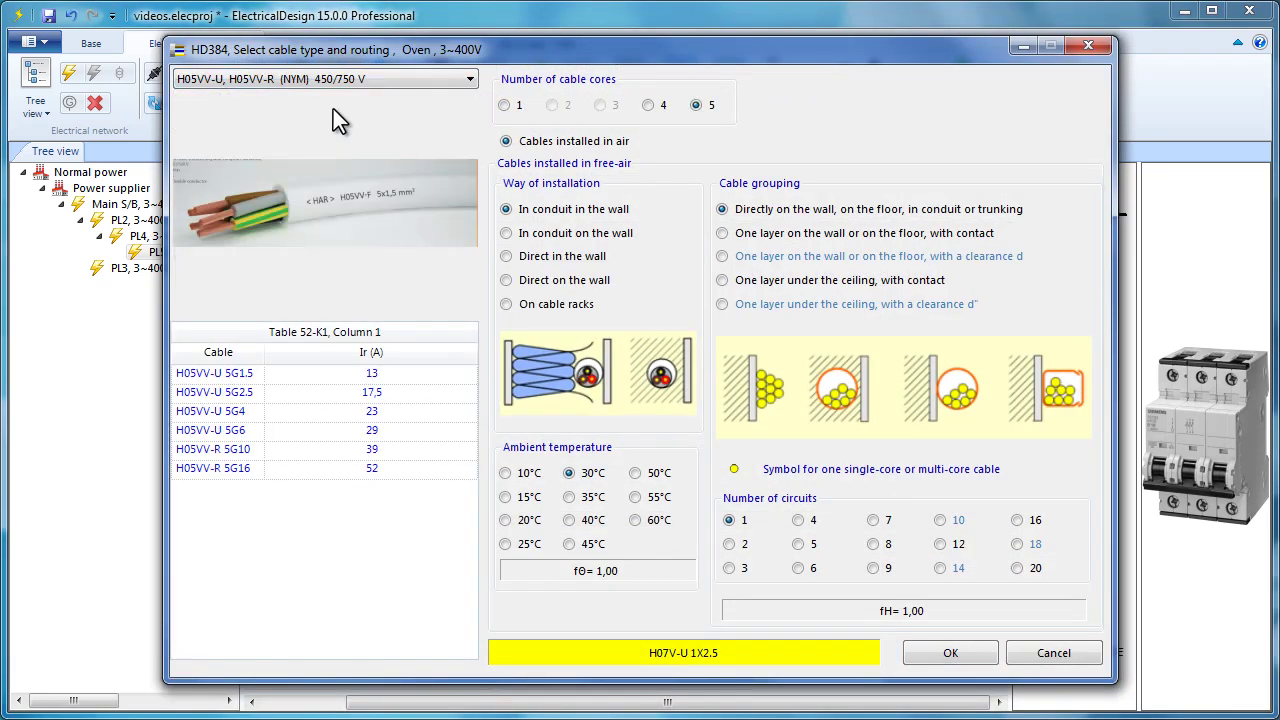
pyautogui.click(697, 105)
pyautogui.click(958, 662)
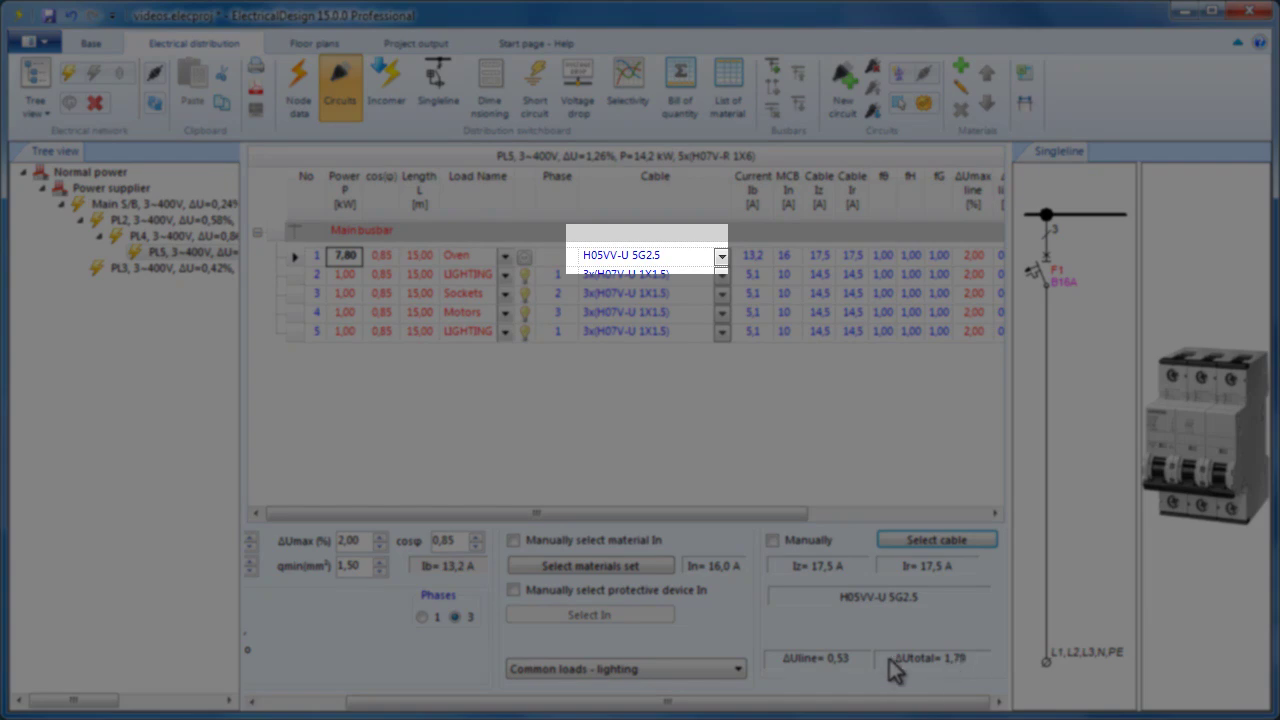
# Set the Oven circuit's minimum cross-section qmin to 3,00 mm²
pyautogui.moveTo(880, 701); pyautogui.dragTo(745, 712)
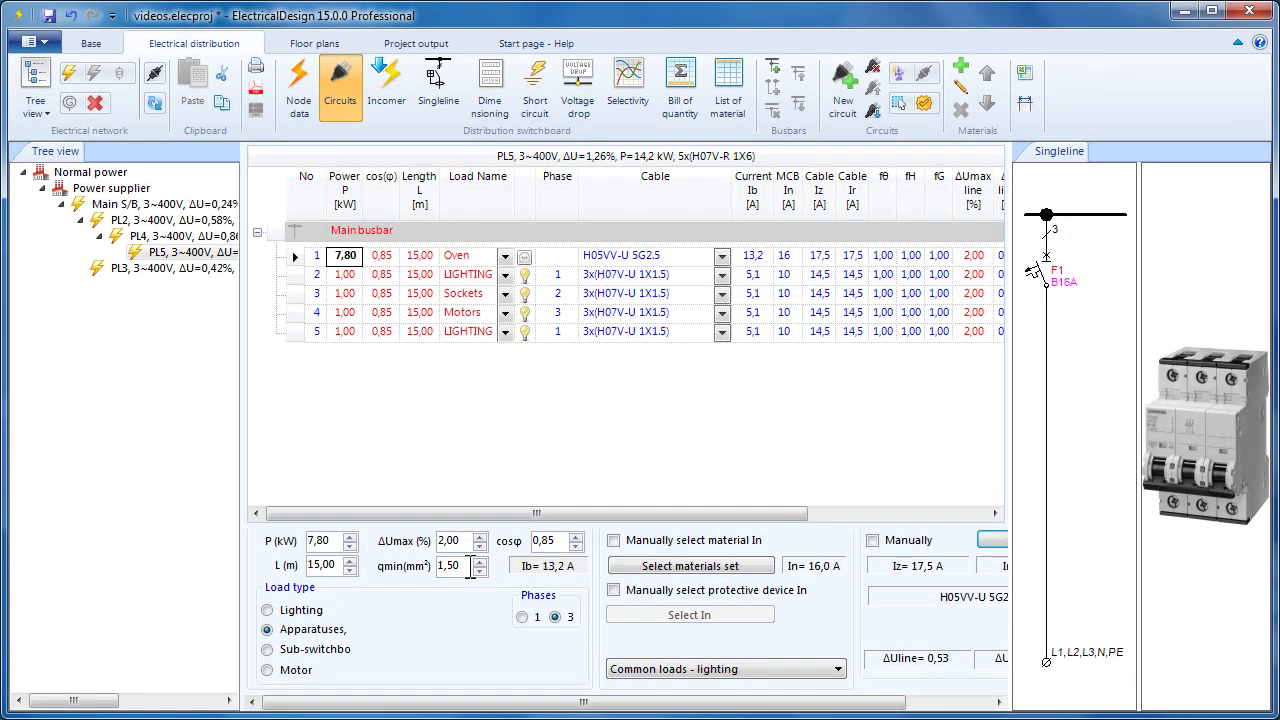
pyautogui.moveTo(466, 566); pyautogui.dragTo(386, 570)
pyautogui.write('3')
pyautogui.press('Return')
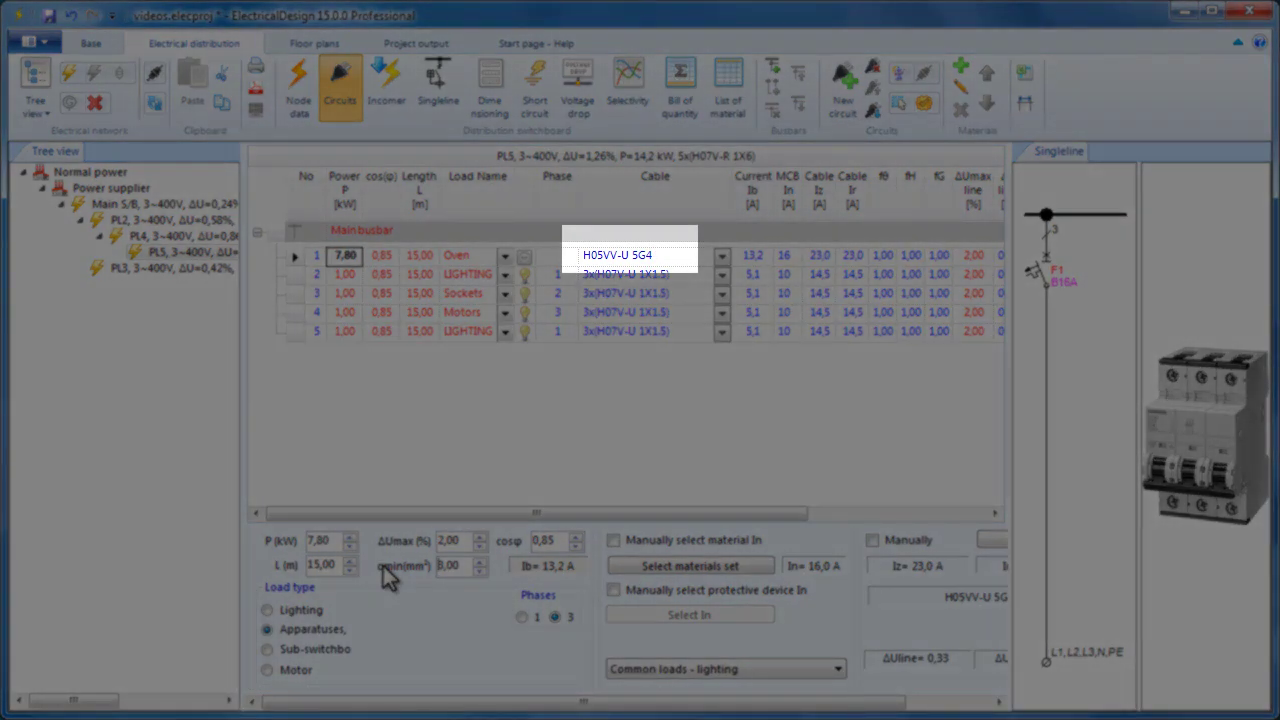
# Set the Oven's ΔUmax to 1,50 %, giving an H05VV-U 5G4 cable
pyautogui.click(471, 540)
pyautogui.moveTo(471, 540); pyautogui.dragTo(345, 540)
pyautogui.write('1,50')
pyautogui.press('Return')
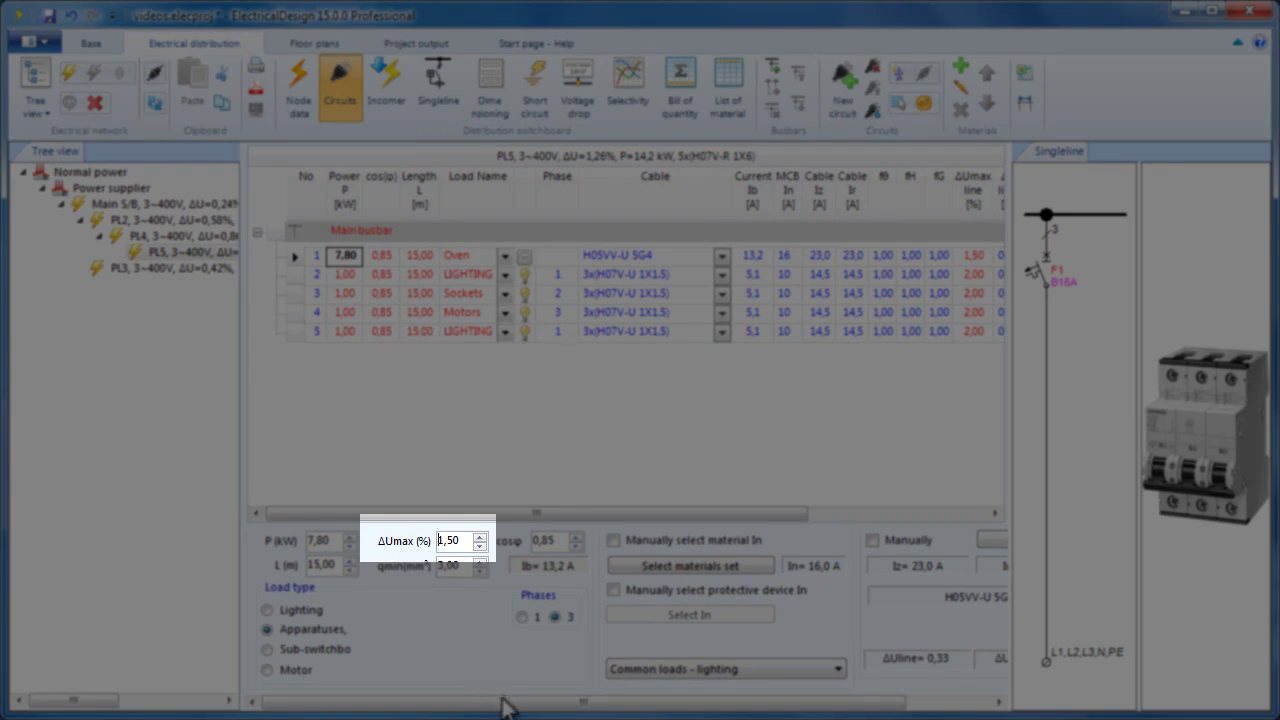
pyautogui.moveTo(601, 706); pyautogui.dragTo(677, 706)
pyautogui.moveTo(706, 512); pyautogui.dragTo(903, 526)
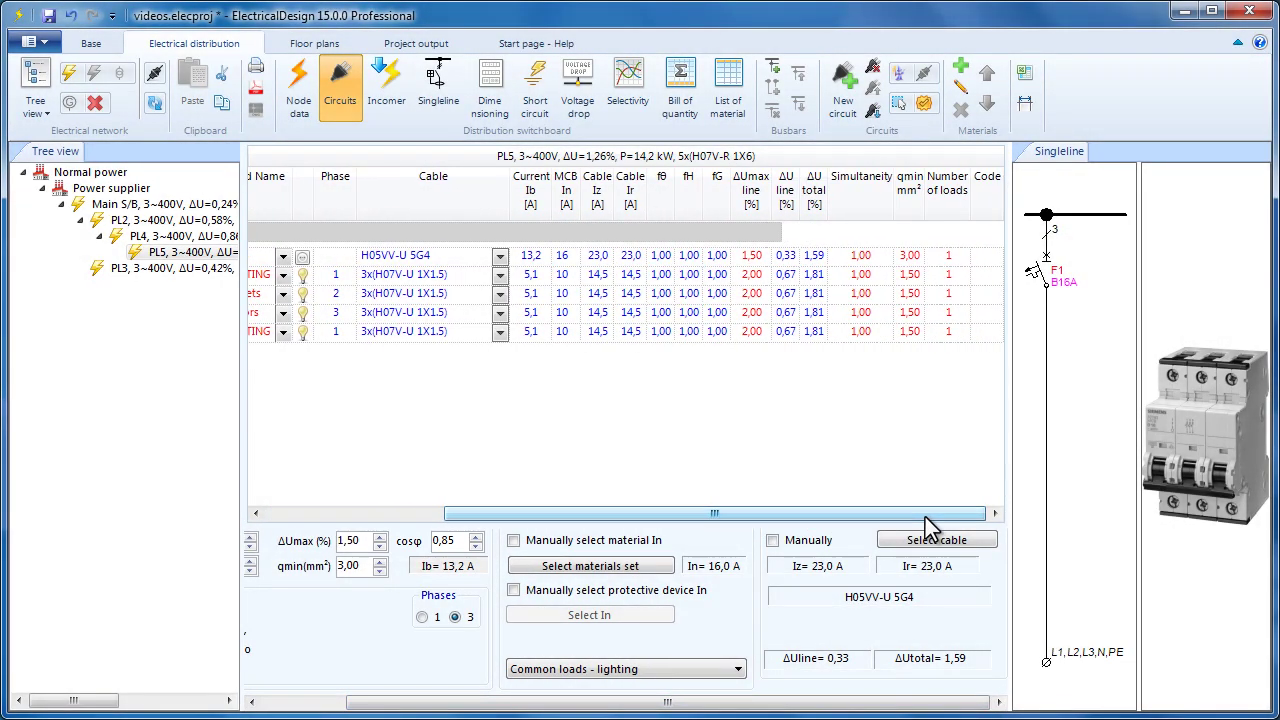